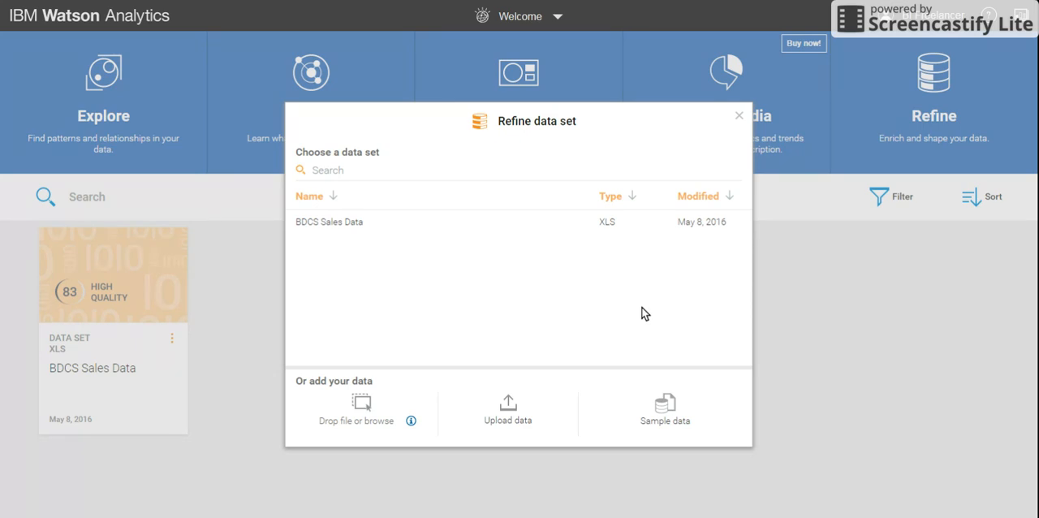
Step: Open the BDCS Sales Data set for refinement and view its last columns
click(436, 232)
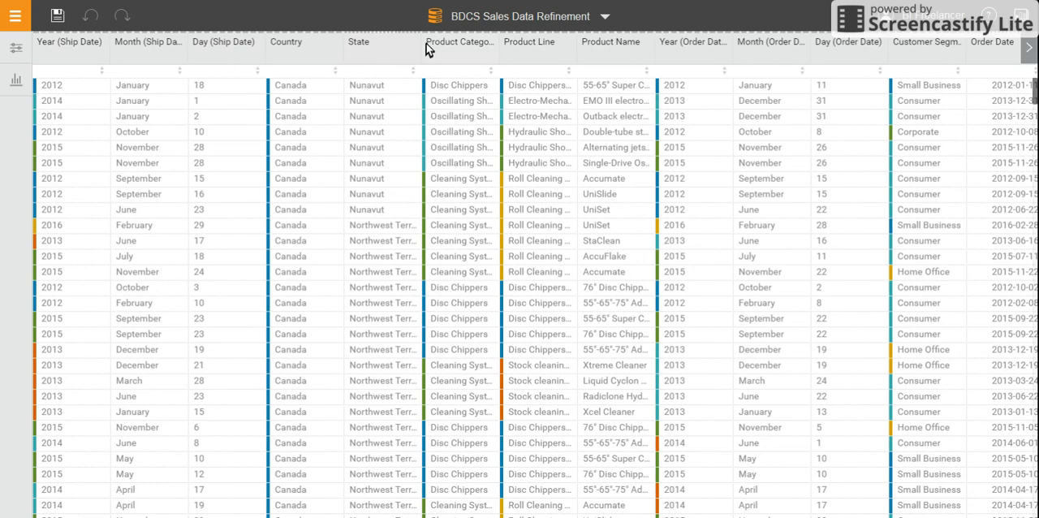
click(1028, 47)
click(1028, 47)
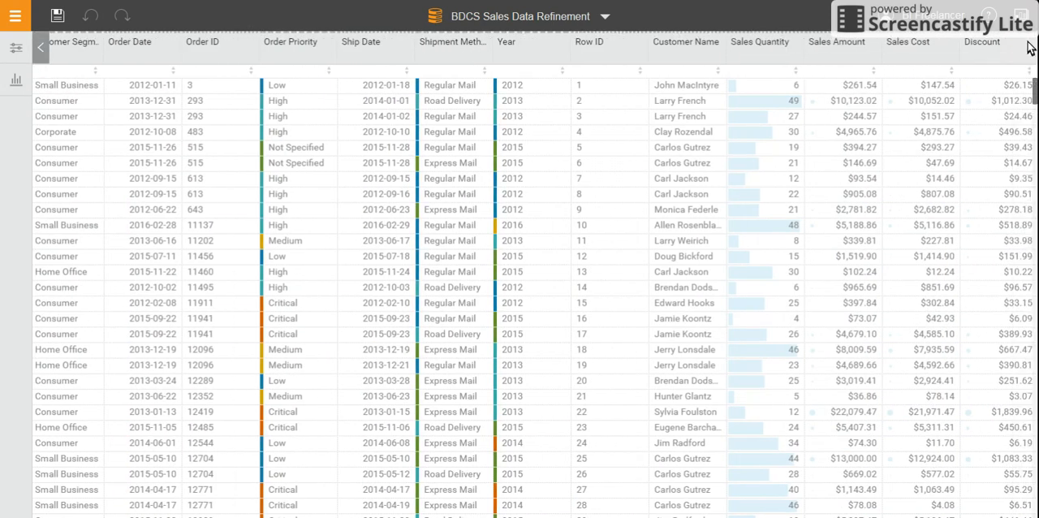
Step: View the filter options of the Discount and Year (Ship Date) columns, leaving both filters unset
click(1014, 42)
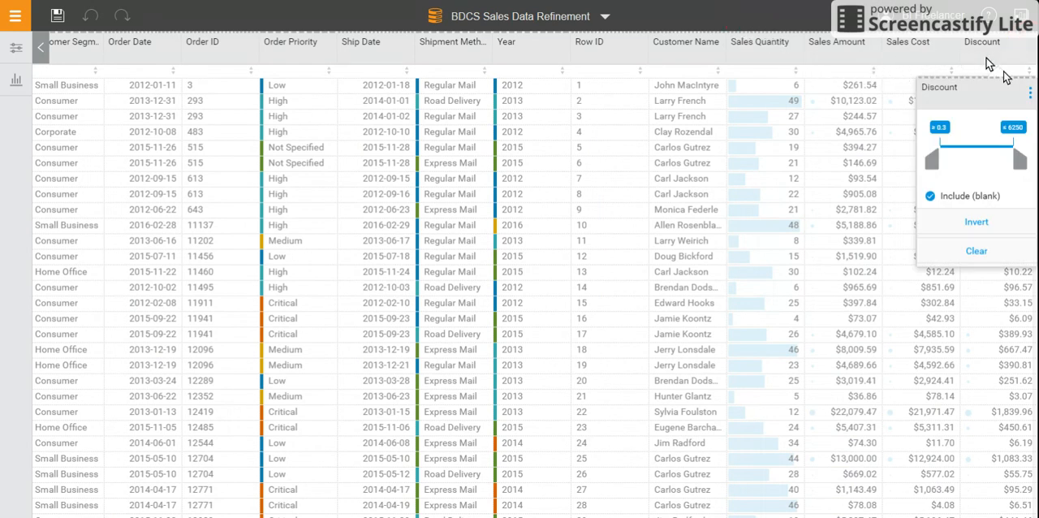
click(39, 52)
click(38, 49)
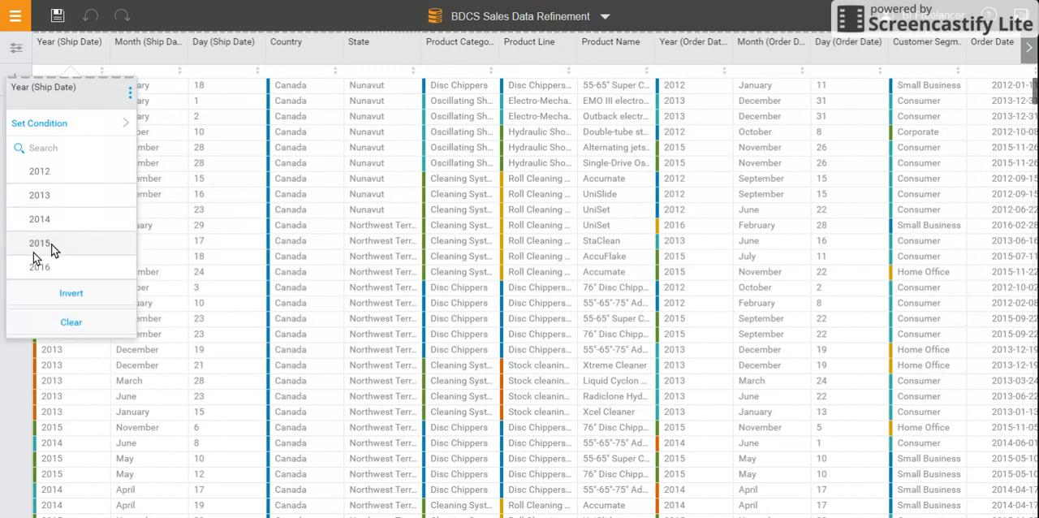
click(22, 387)
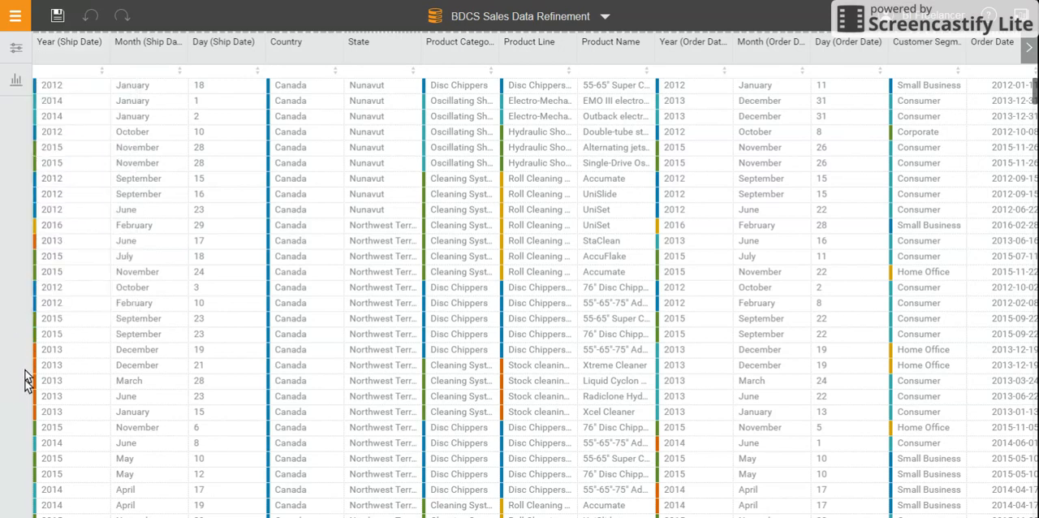
Step: Display the data set's column list and look through all columns and hierarchies
click(16, 50)
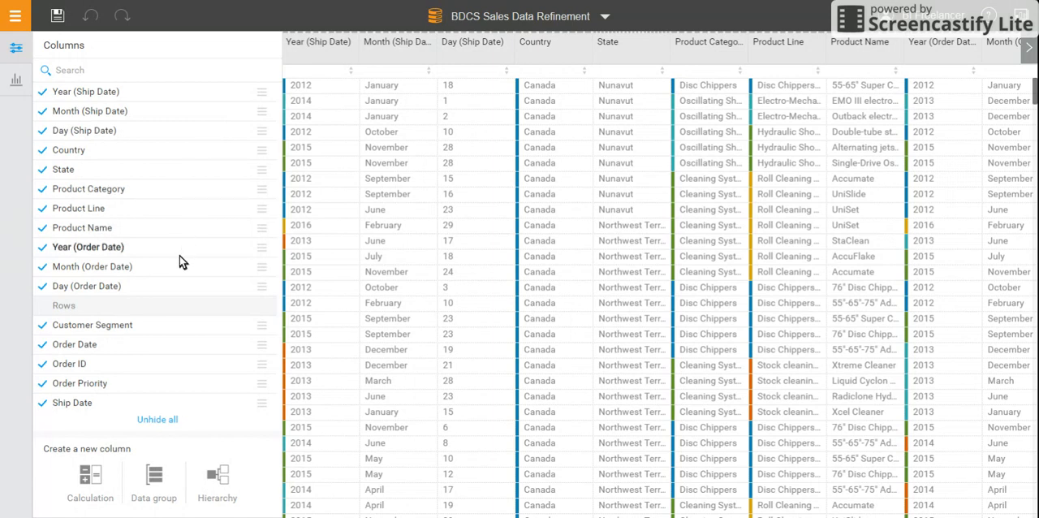
scroll(180, 297, down, 3)
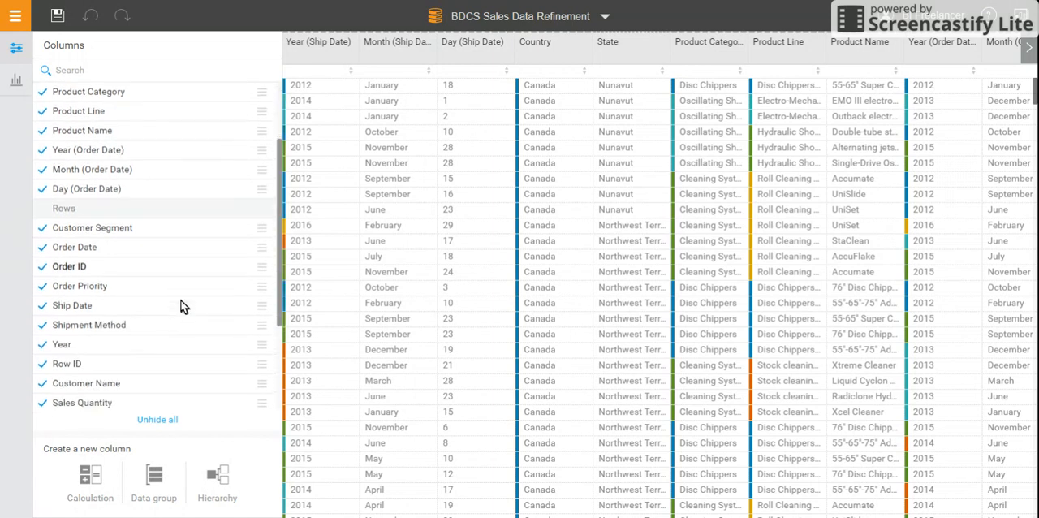
scroll(180, 305, down, 3)
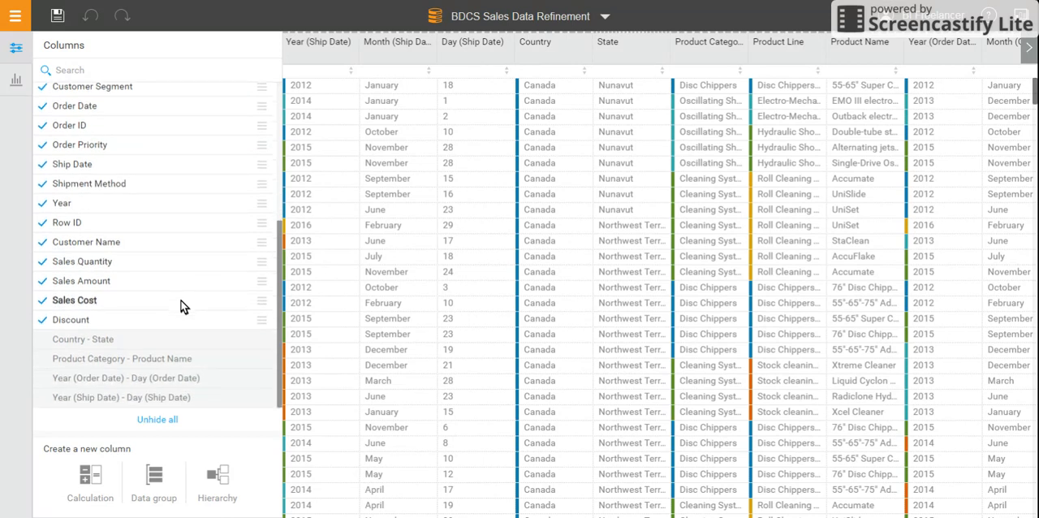
scroll(180, 305, up, 6)
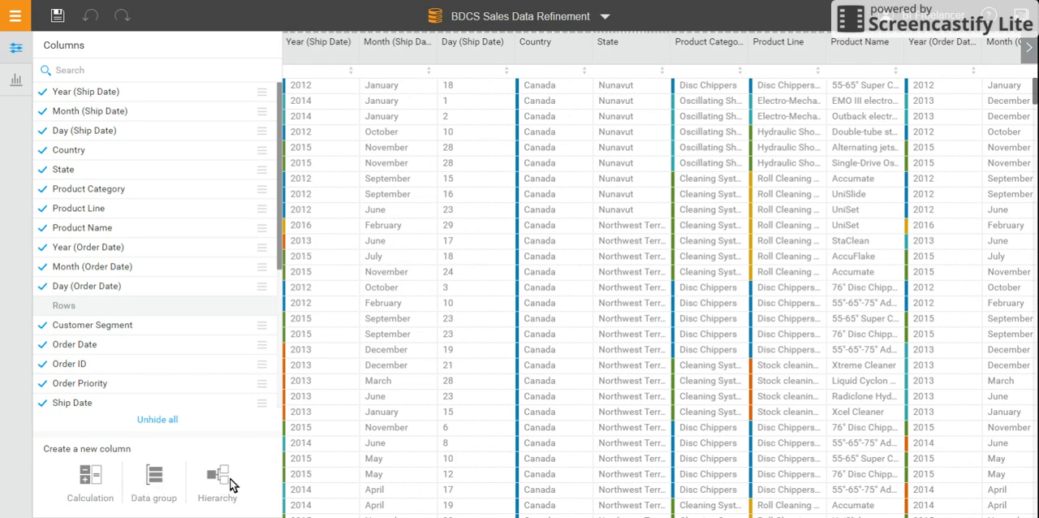
Step: Start a new calculated column and name it "Profit - Loss"
click(91, 481)
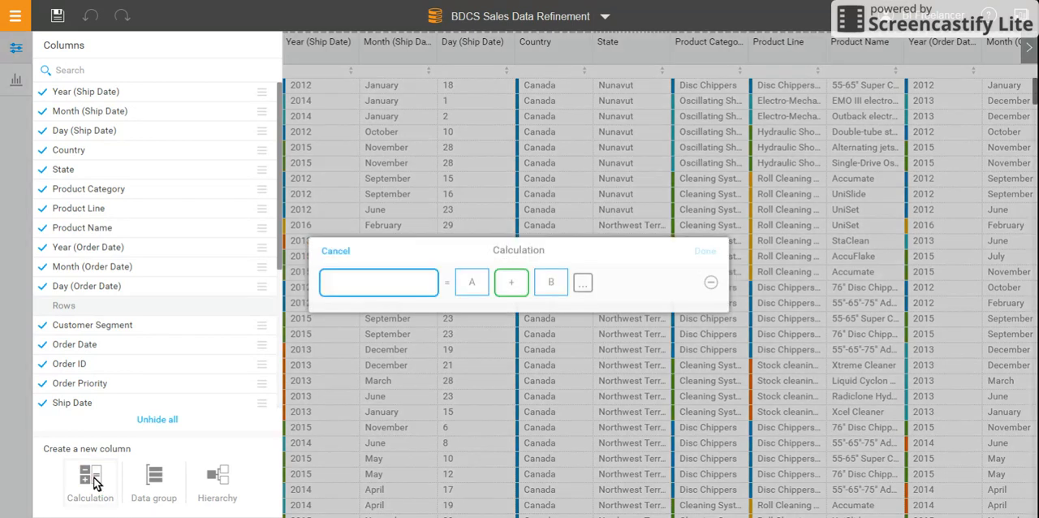
click(372, 290)
text(Profit)
text( - )
text(Less)
Step: Define the Profit - Loss formula as Sales Amount minus Sales Cost
click(470, 282)
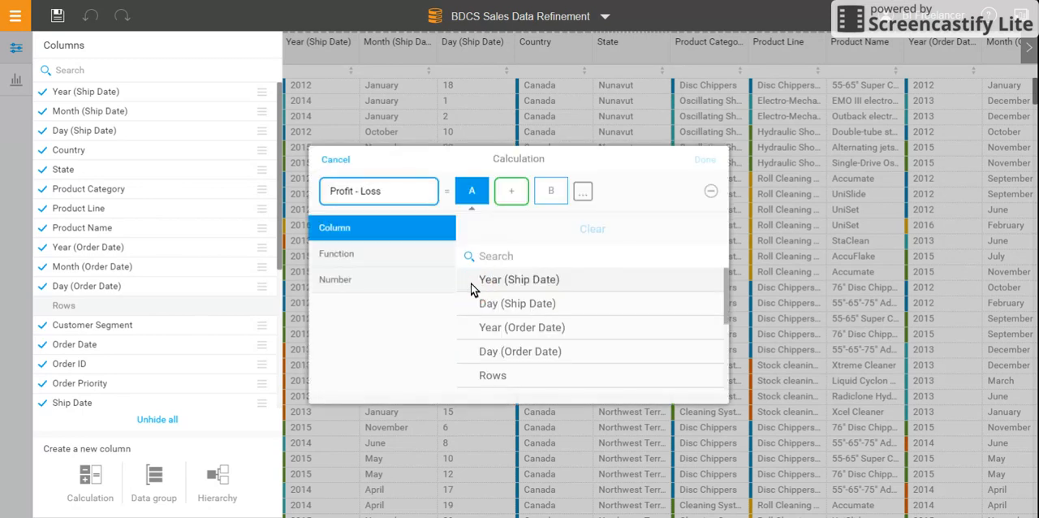
scroll(550, 324, down, 4)
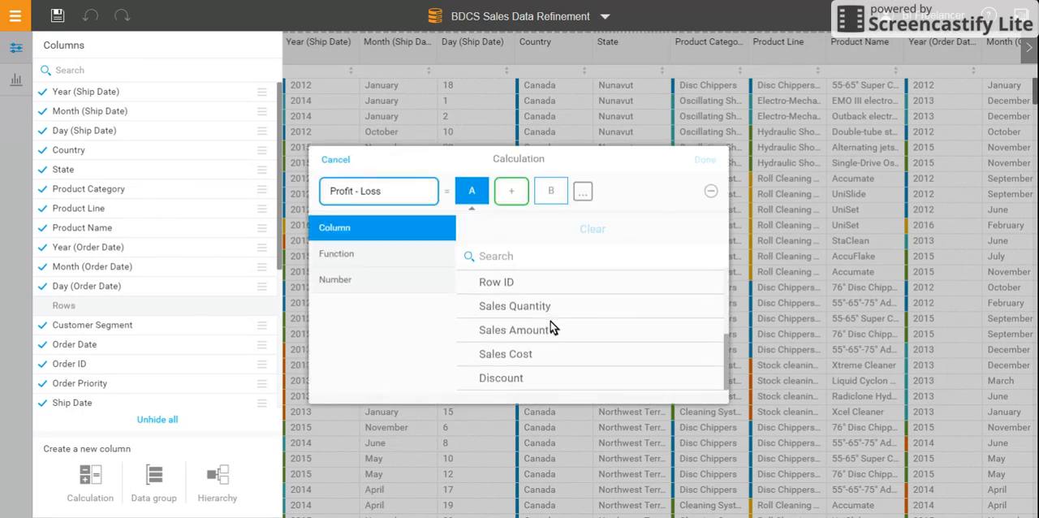
click(545, 332)
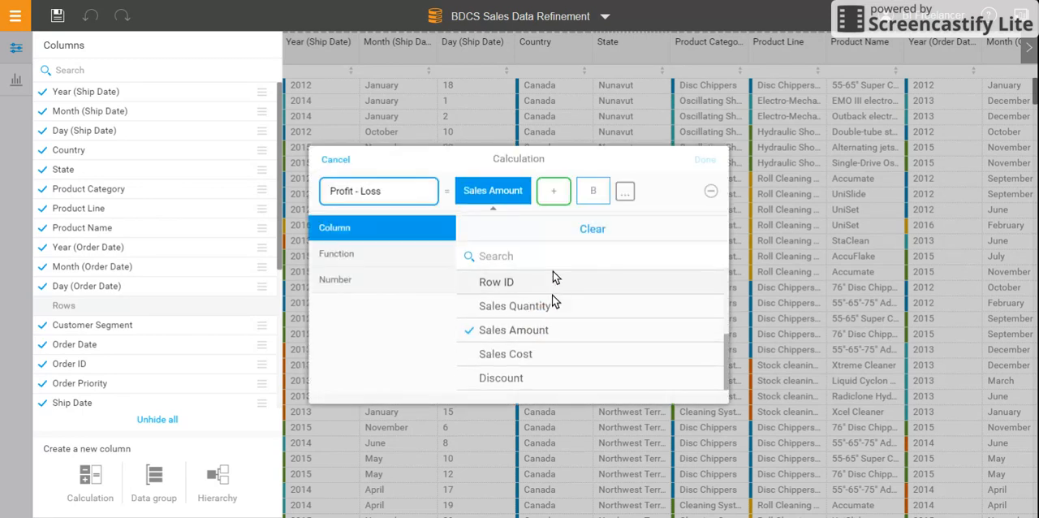
click(553, 192)
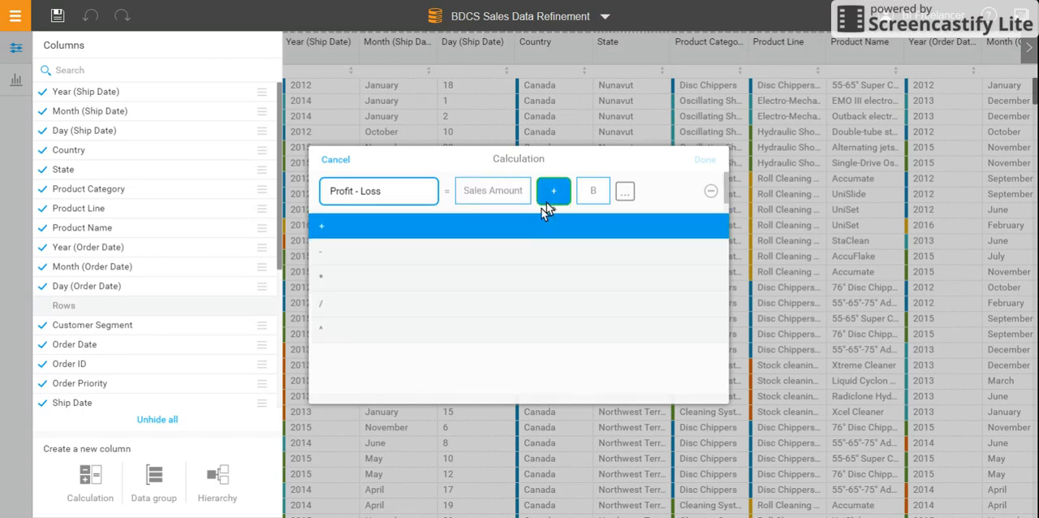
click(516, 250)
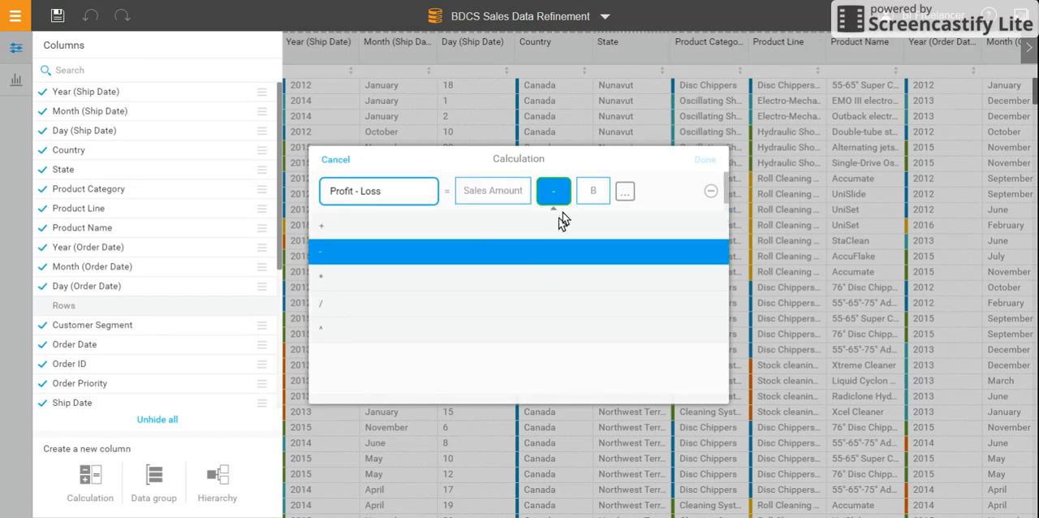
click(589, 192)
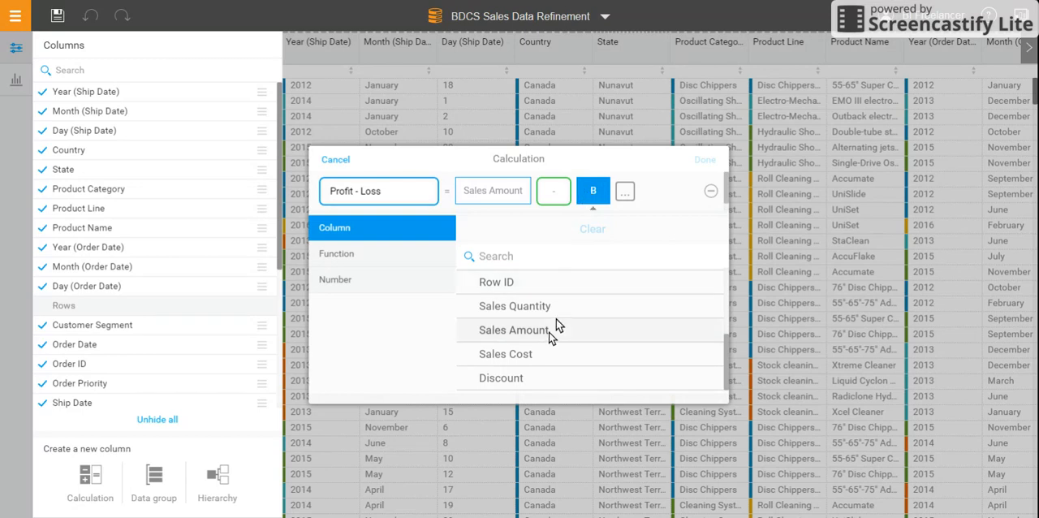
click(539, 353)
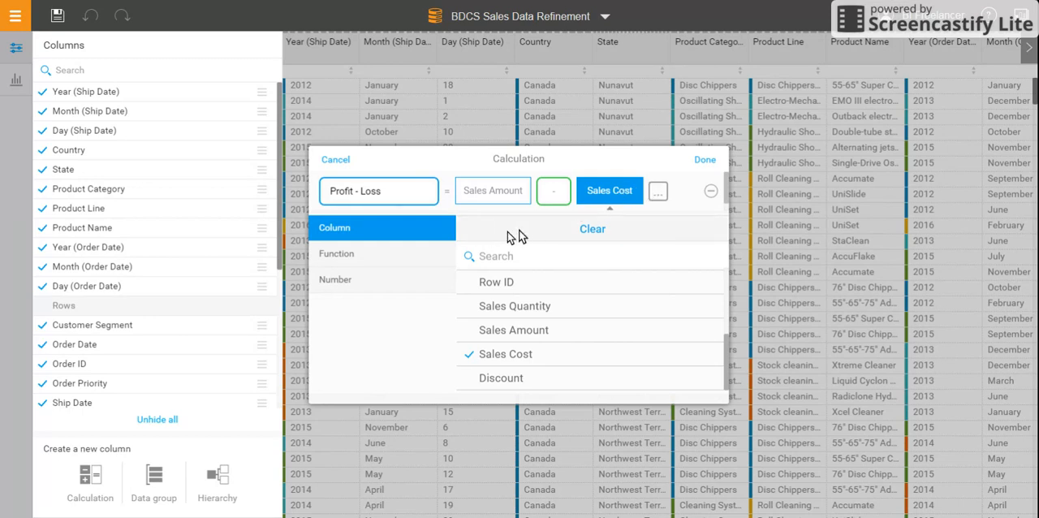
Step: Review the function and number options for the formula's second operand, and reselect the Sales Cost column
click(395, 261)
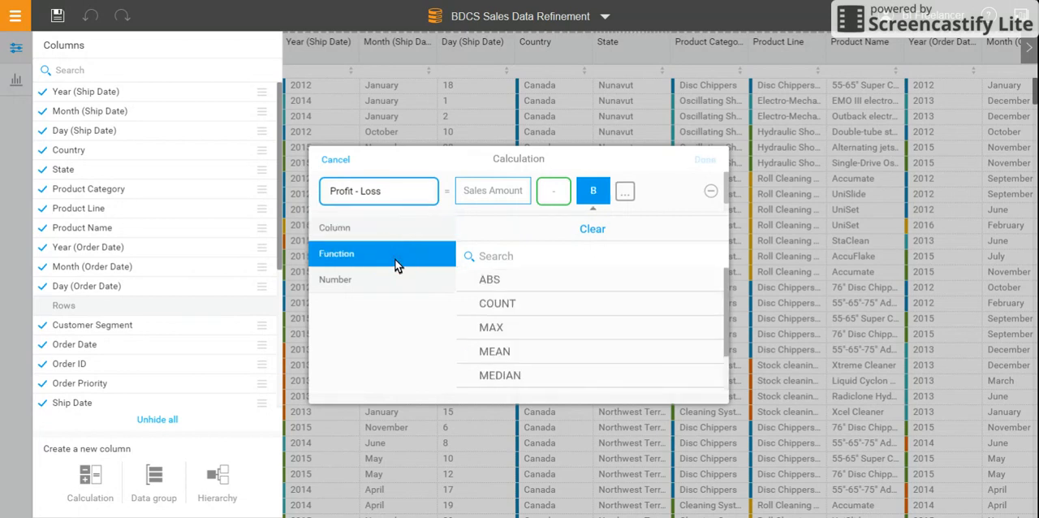
scroll(624, 369, down, 2)
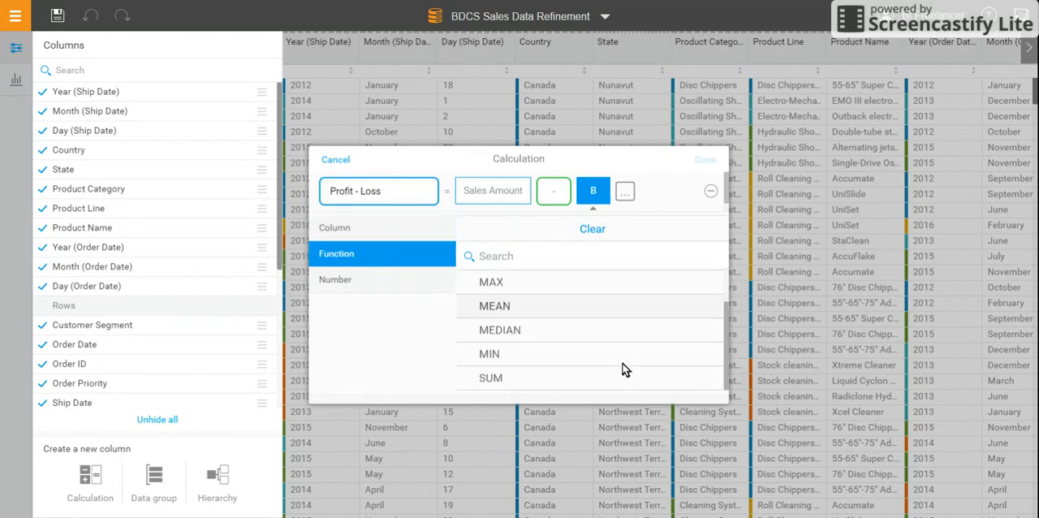
scroll(624, 369, up, 2)
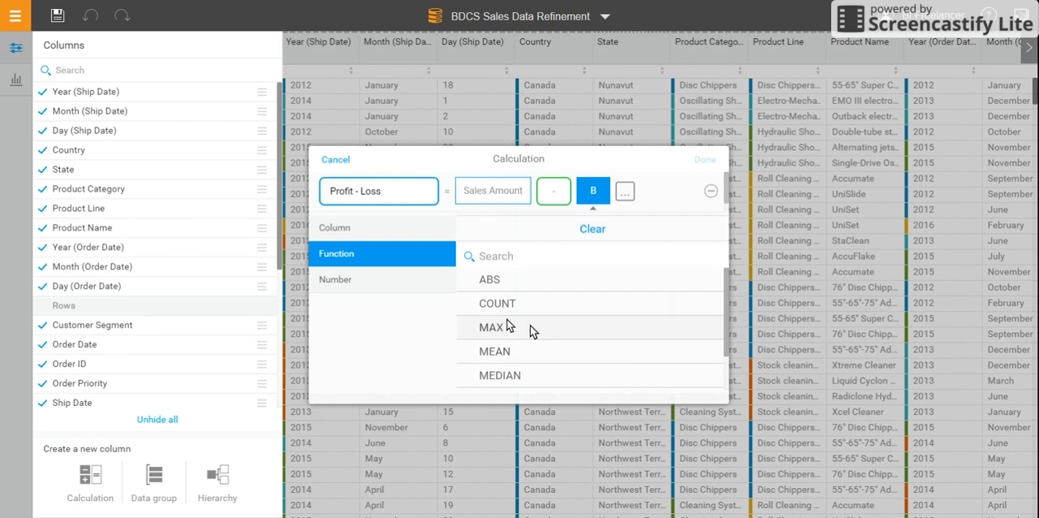
click(390, 280)
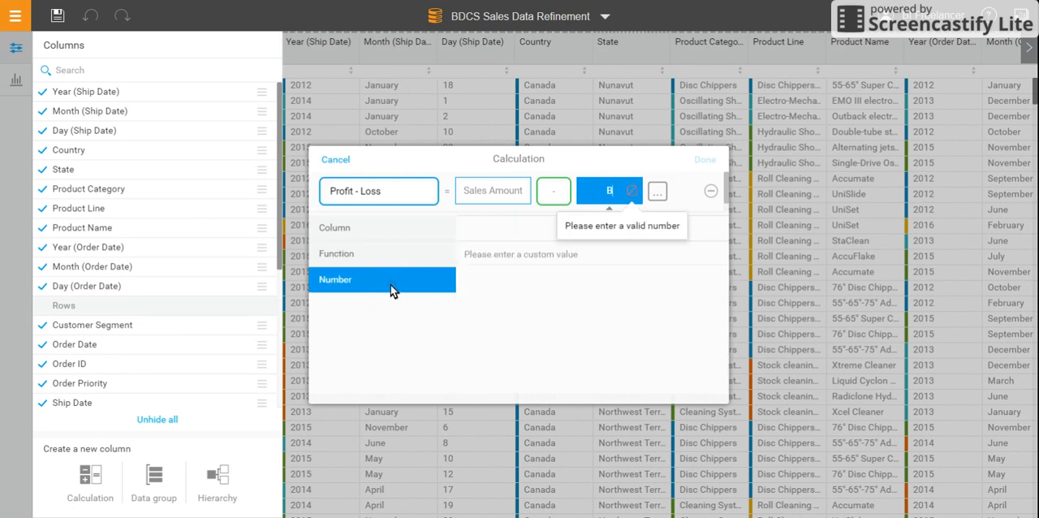
click(387, 230)
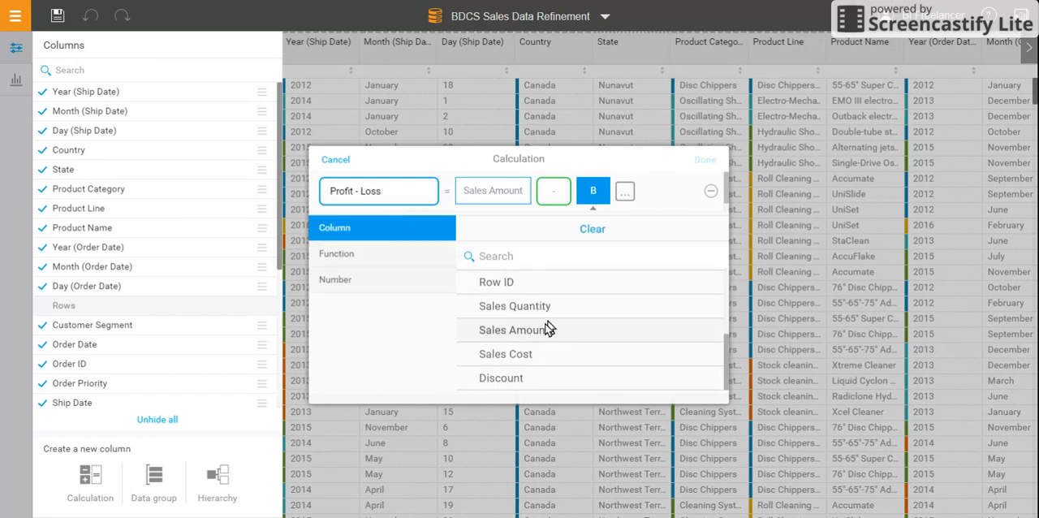
click(533, 357)
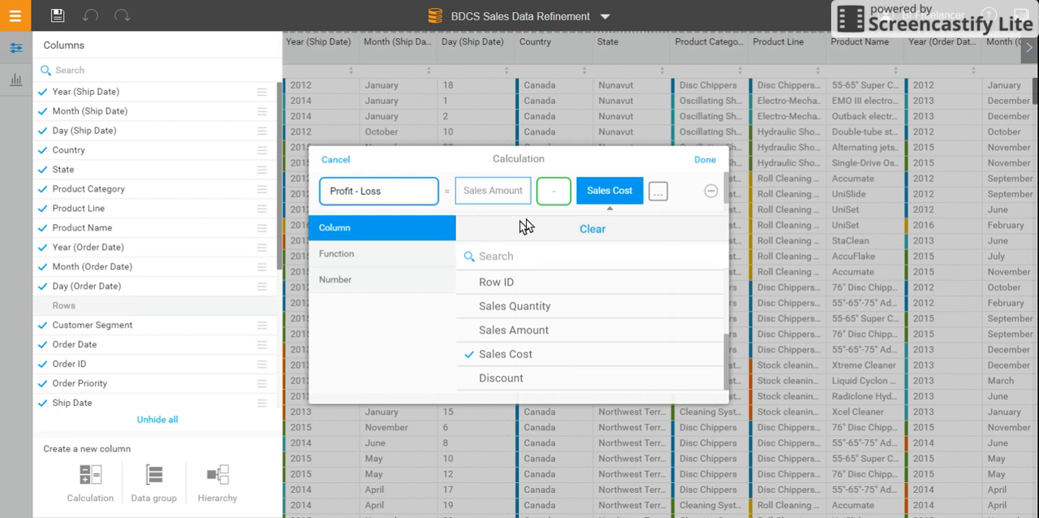
Step: Finish the calculation and bring the Profit - Loss column into view in the column list and data grid
click(699, 162)
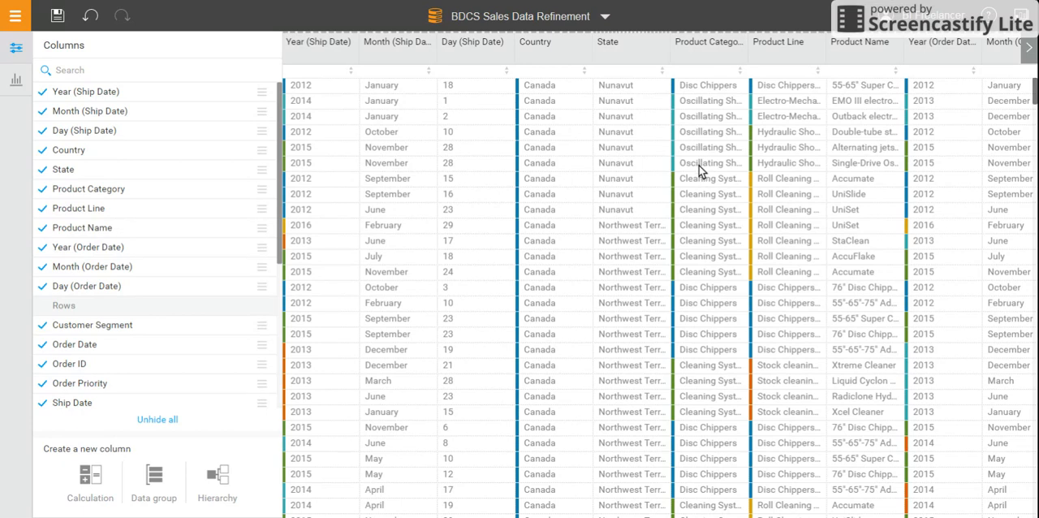
scroll(189, 314, down, 5)
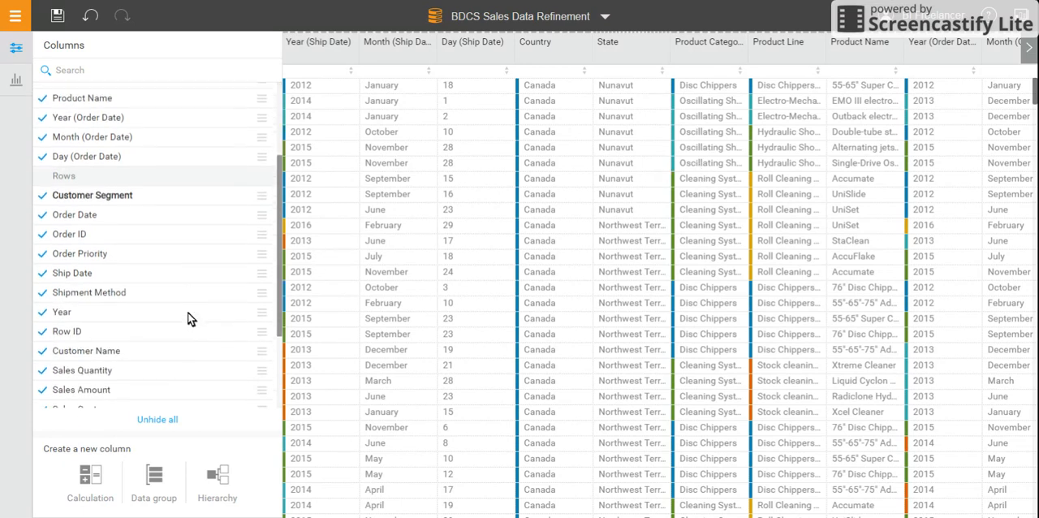
scroll(189, 319, down, 3)
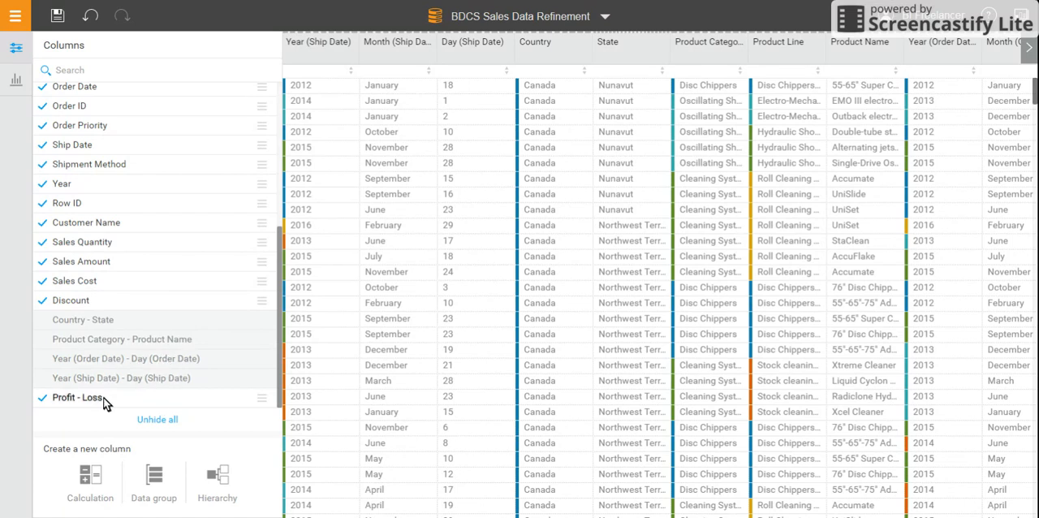
click(1029, 49)
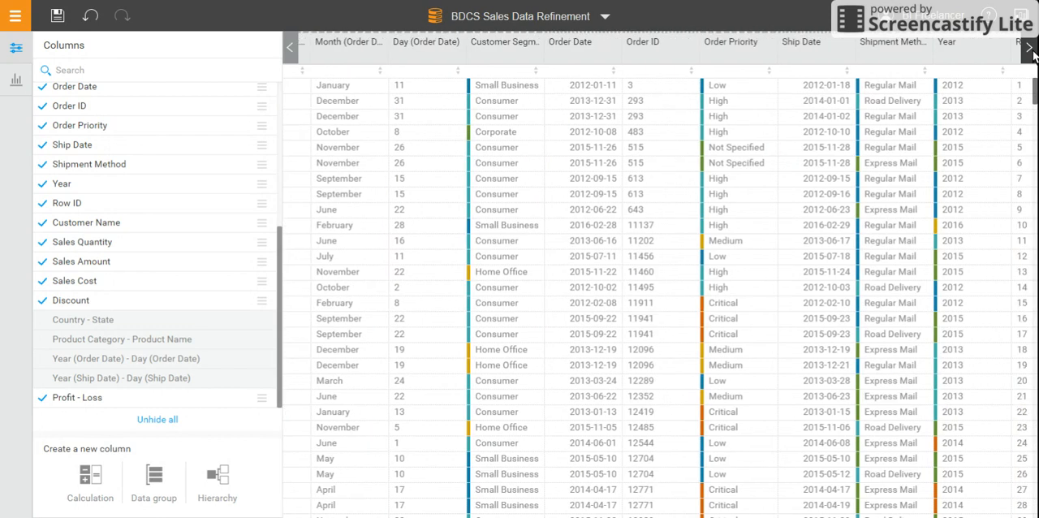
click(1029, 49)
click(1032, 54)
click(1031, 55)
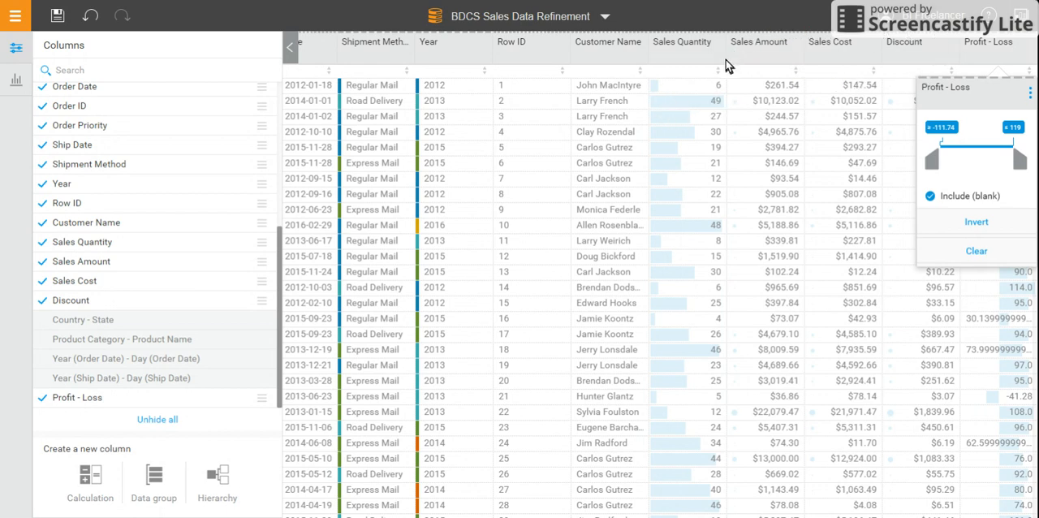
Step: View the additional column actions and the filter range of the Profit - Loss column
click(1029, 93)
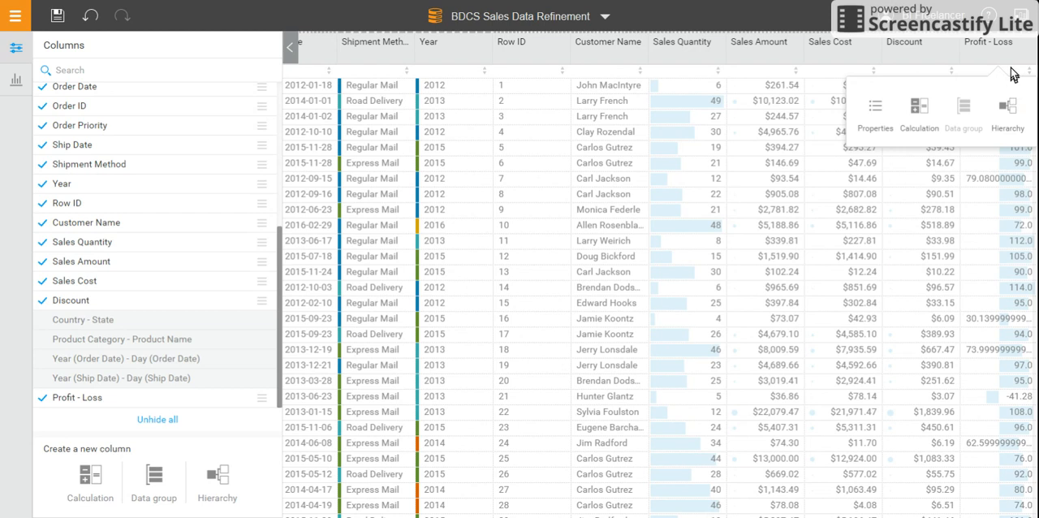
click(1014, 56)
click(1020, 58)
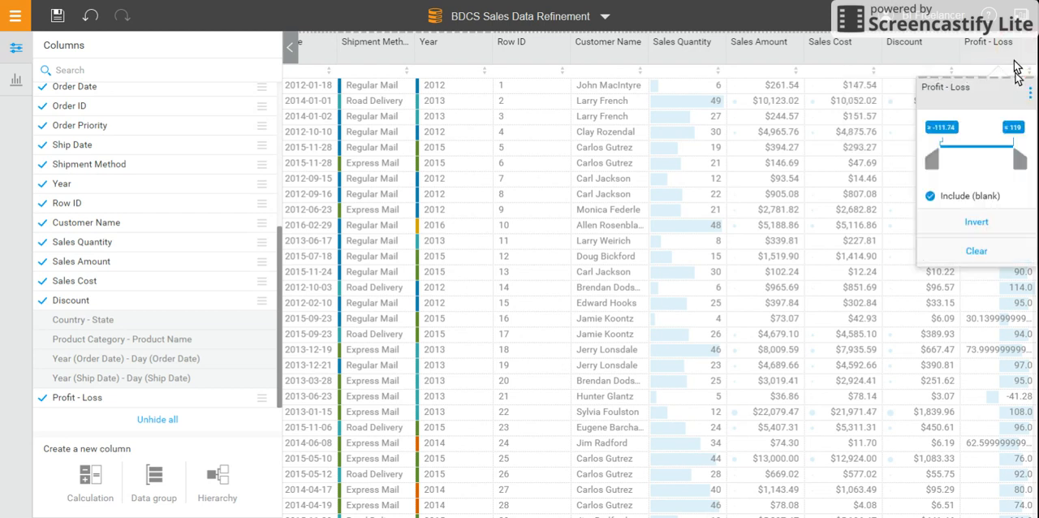
click(1020, 56)
click(1019, 55)
Step: View the Discount filter, then the filter and additional column actions of the Customer Name column
click(939, 42)
click(939, 42)
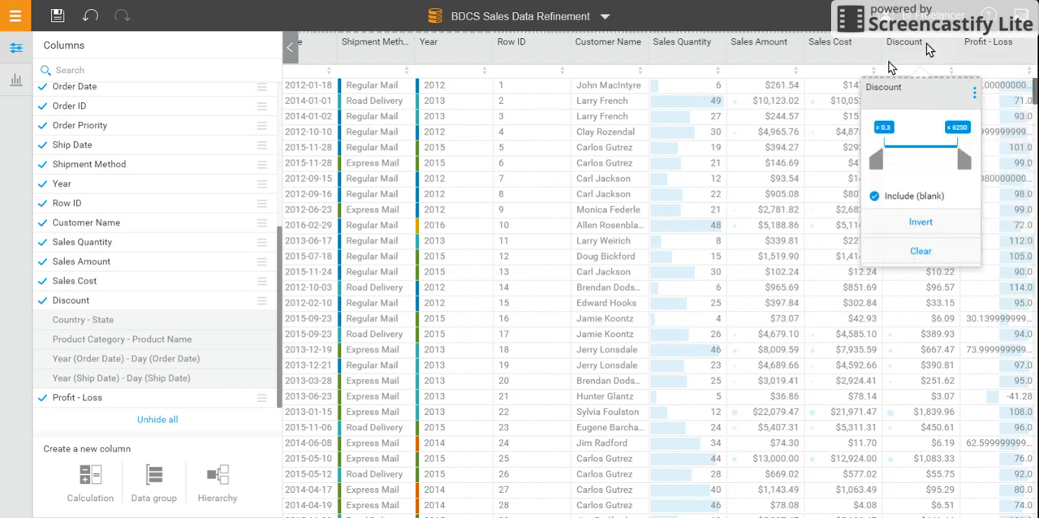
click(643, 55)
click(643, 55)
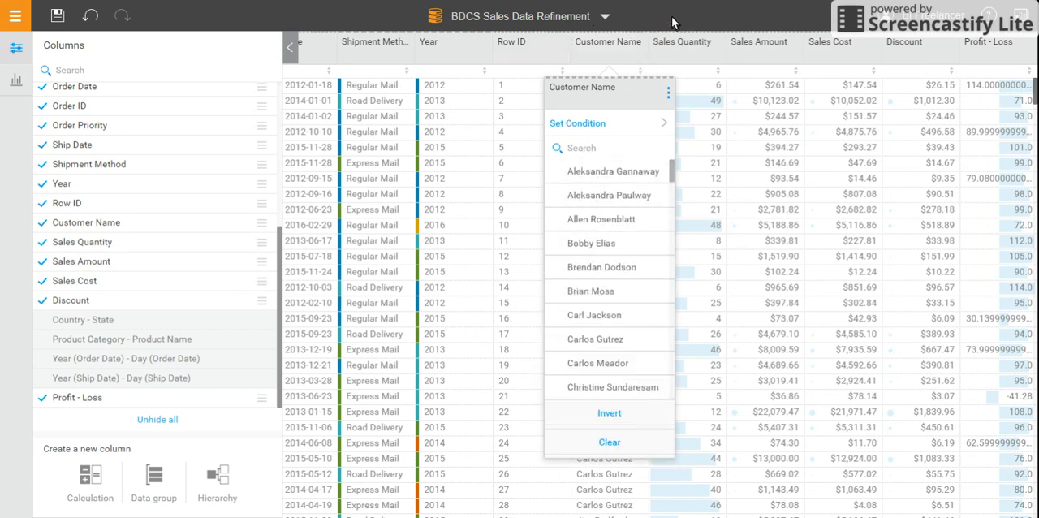
click(668, 92)
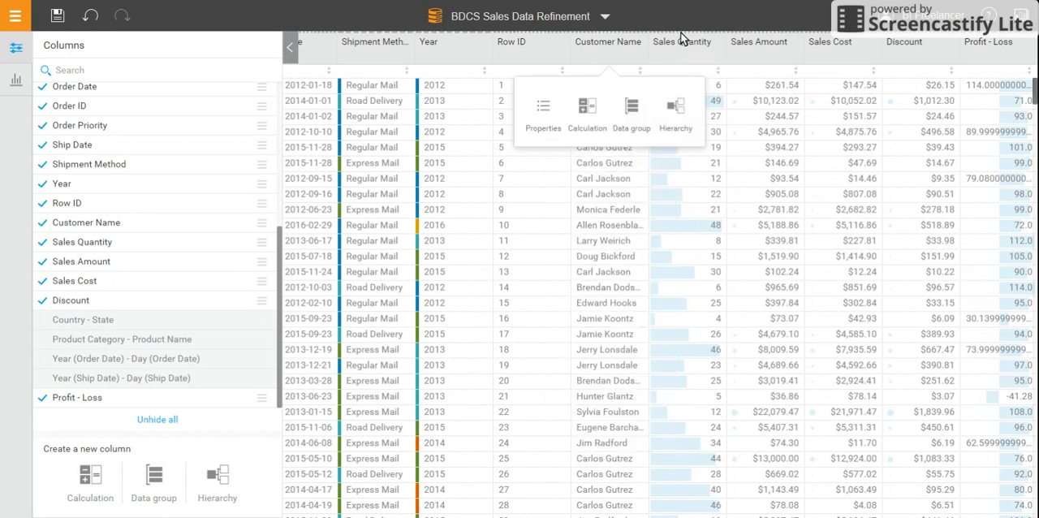
Step: Start a new hierarchy column and name it Geographic Hier
click(221, 475)
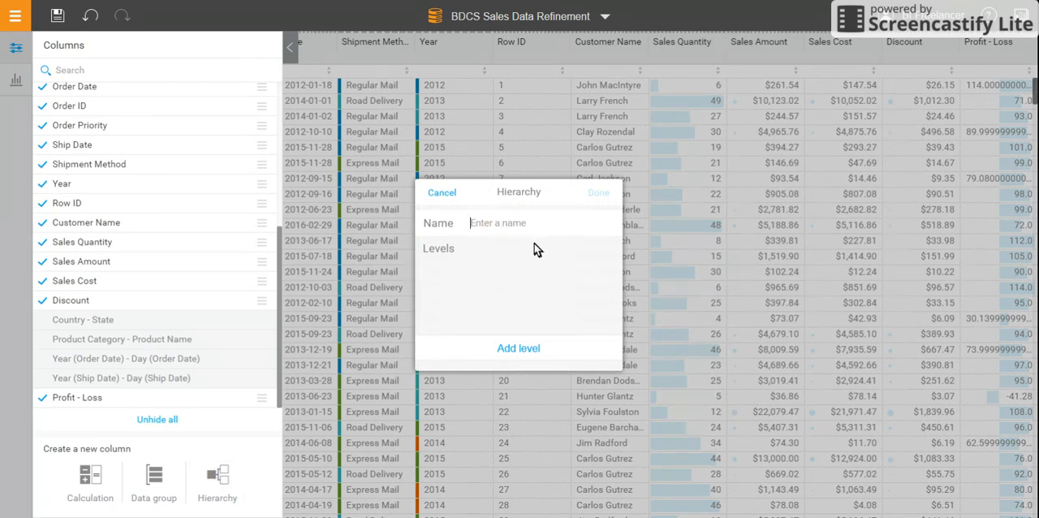
text(Geographic Hier)
Step: Add Country as the first level of the hierarchy and State as the second level
click(516, 359)
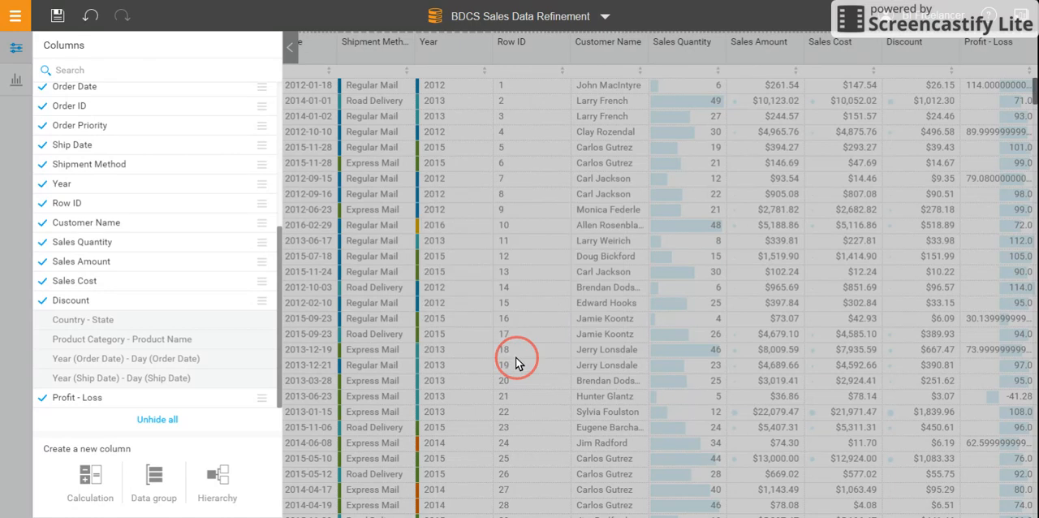
click(521, 297)
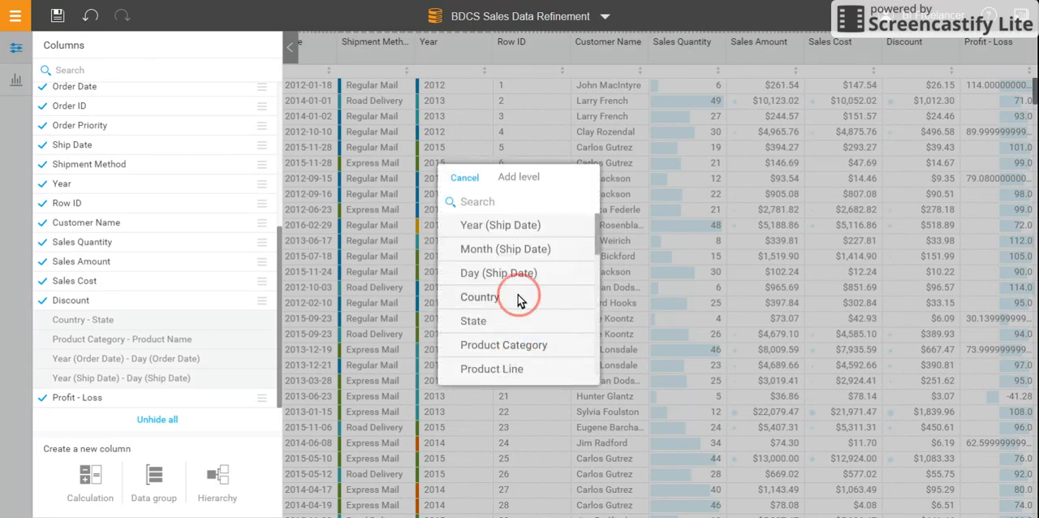
click(508, 350)
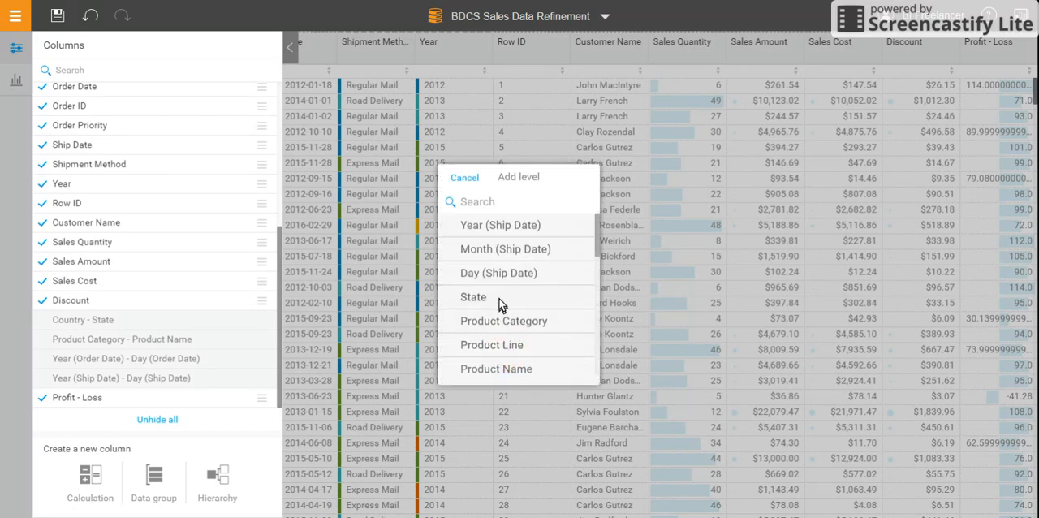
click(499, 302)
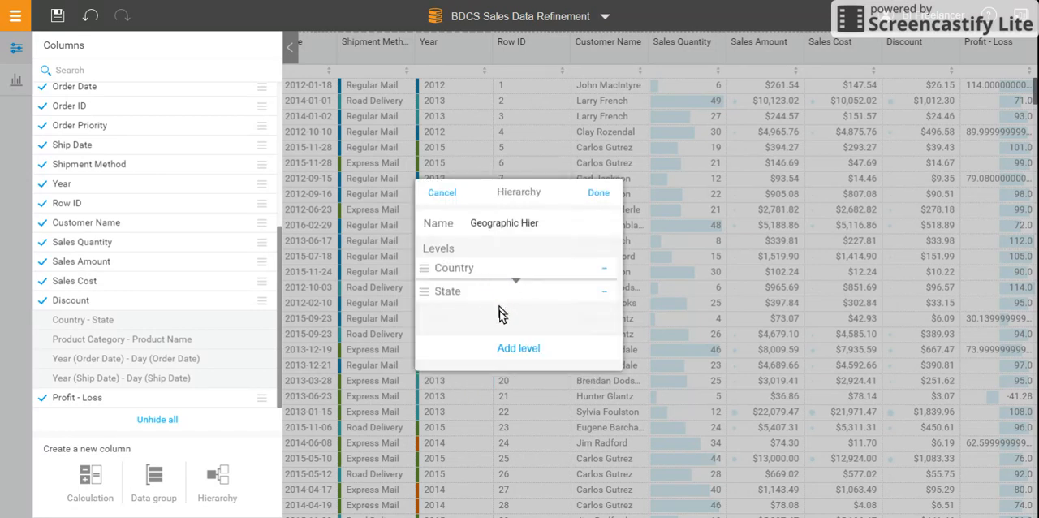
Step: Look through the remaining columns available as further hierarchy levels, and return without adding one
click(504, 355)
scroll(500, 285, down, 5)
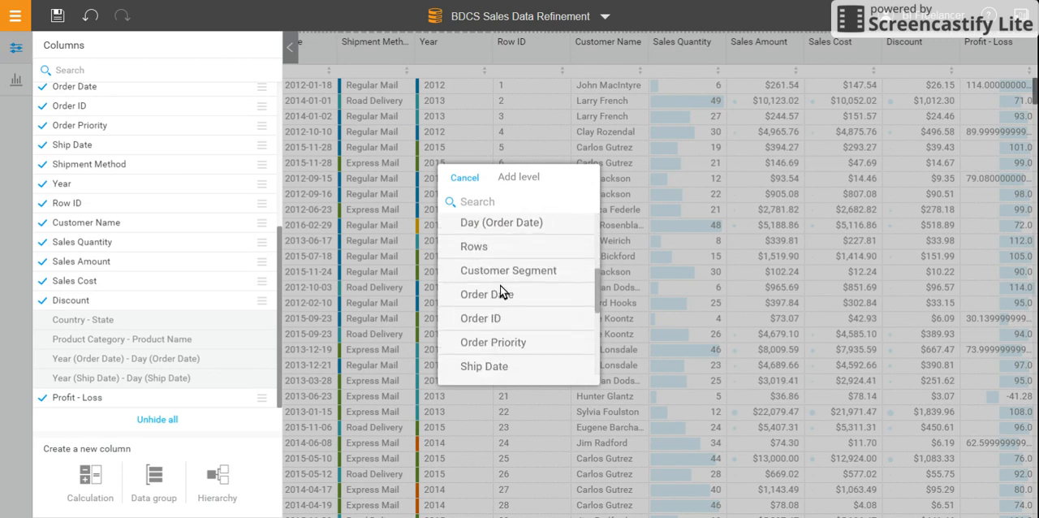
scroll(500, 285, up, 5)
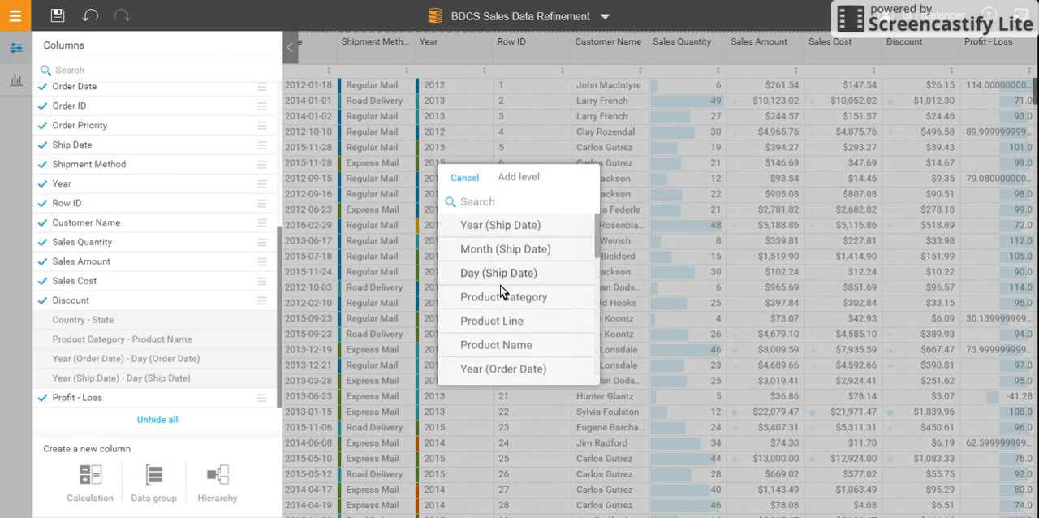
scroll(500, 285, down, 5)
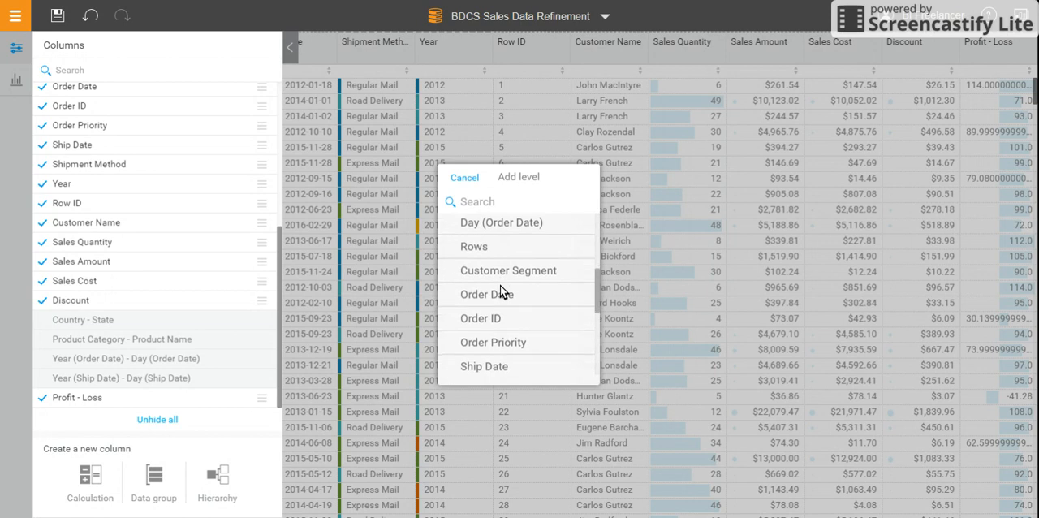
scroll(500, 286, down, 3)
scroll(500, 285, down, 4)
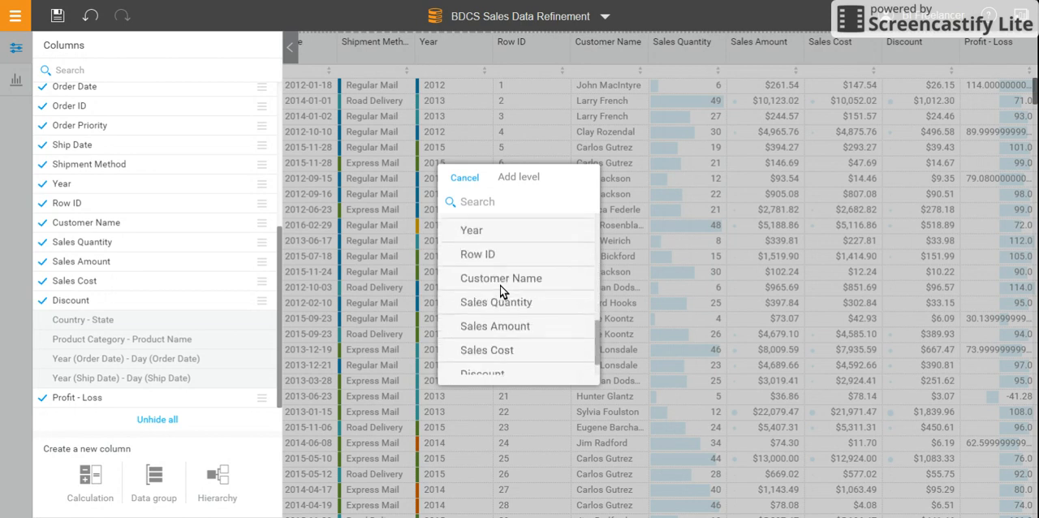
click(466, 180)
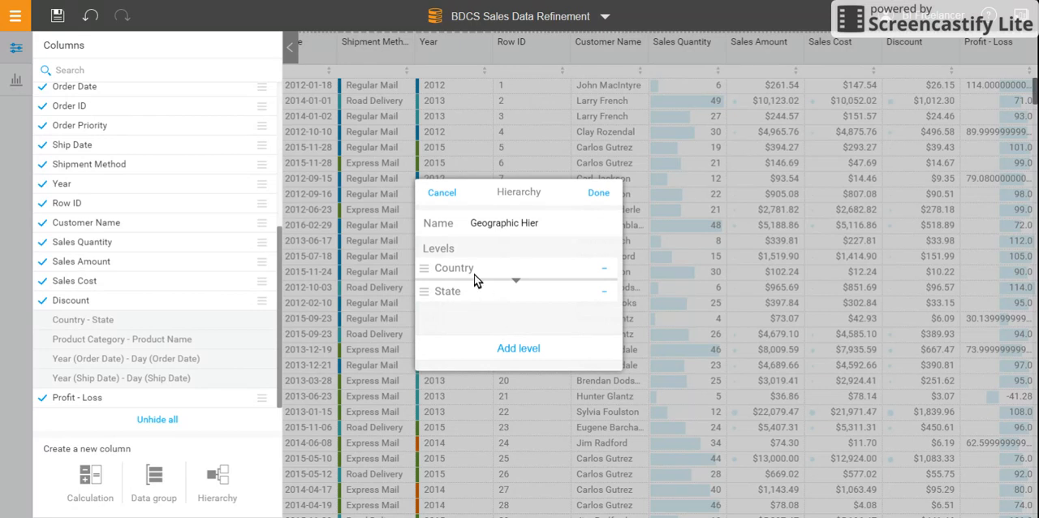
Step: Finish the hierarchy and review the countries and states listed in the Geographic Hier column's filter
click(597, 194)
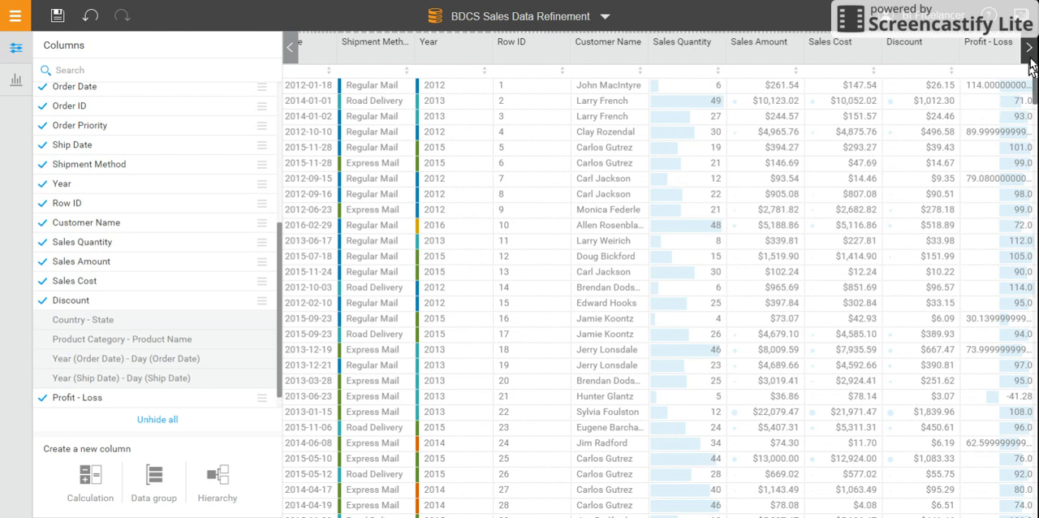
click(1029, 64)
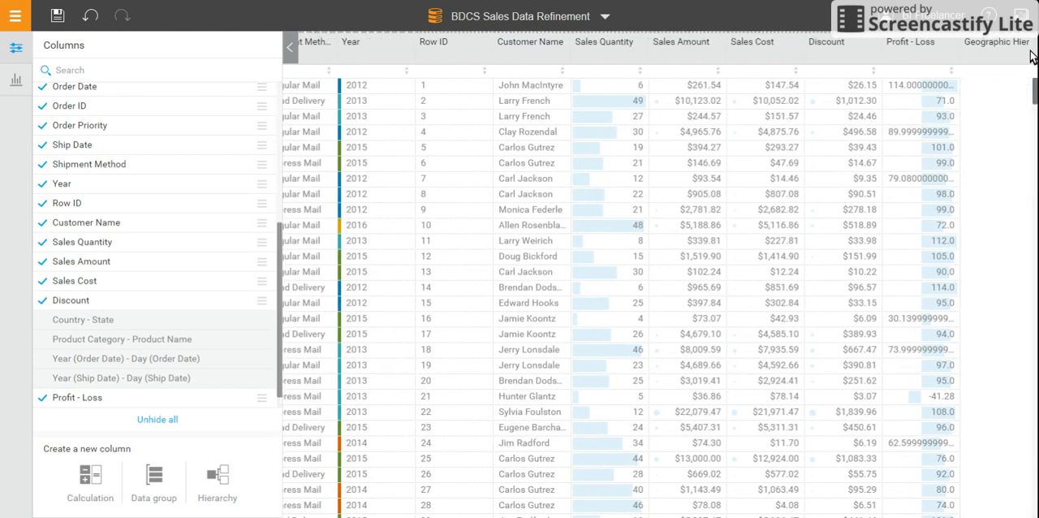
click(1012, 128)
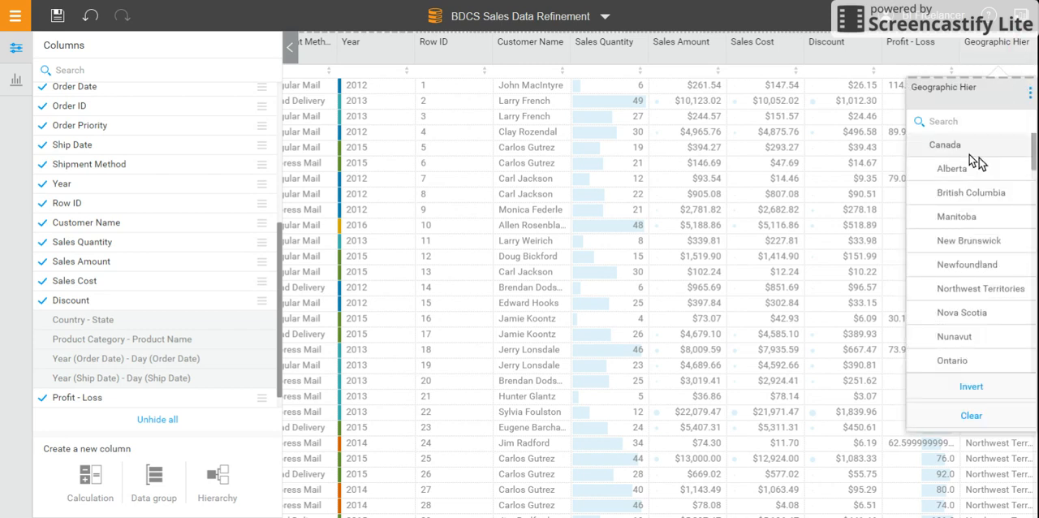
scroll(969, 210, down, 3)
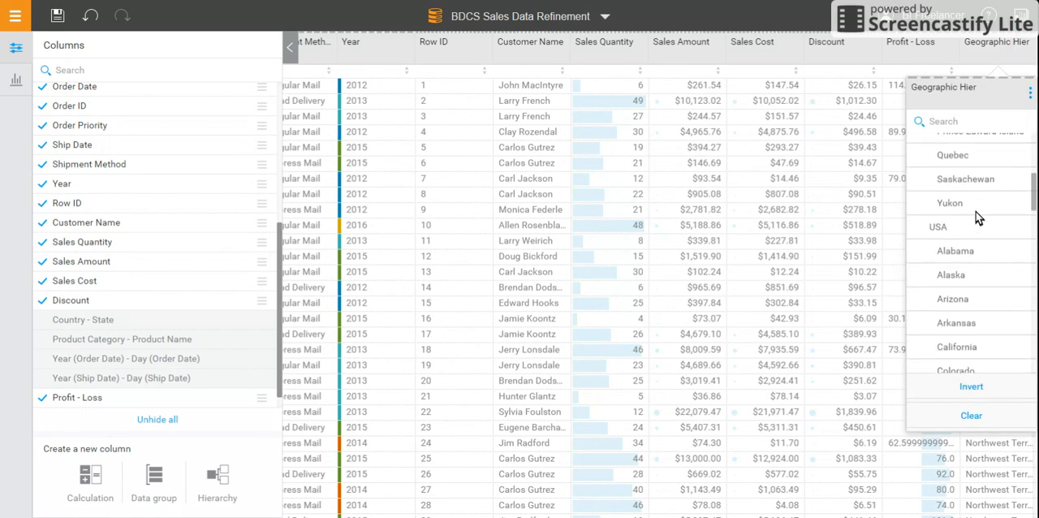
scroll(976, 332, down, 1)
scroll(976, 333, down, 4)
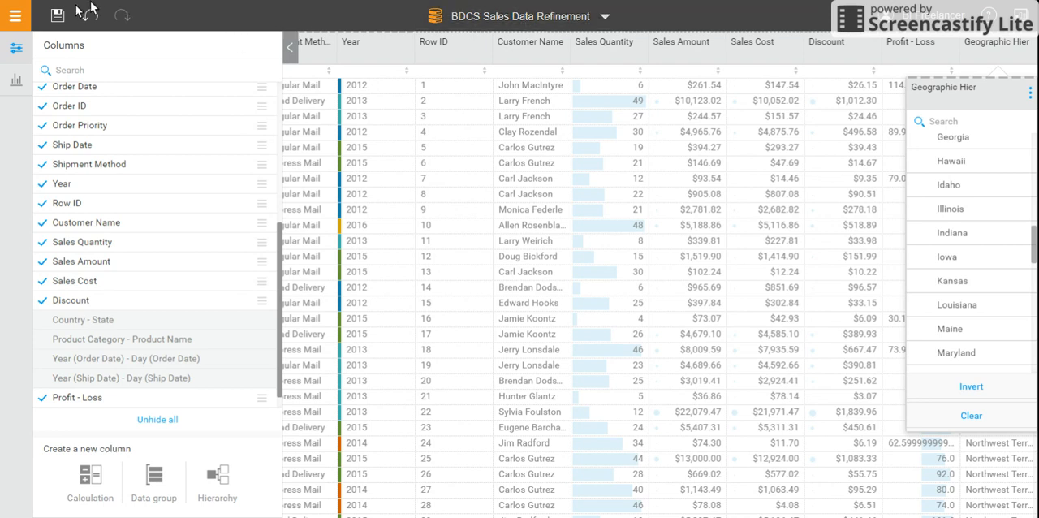
Step: Save the refined data set under the name BDCS Sales Data Refinement
click(58, 16)
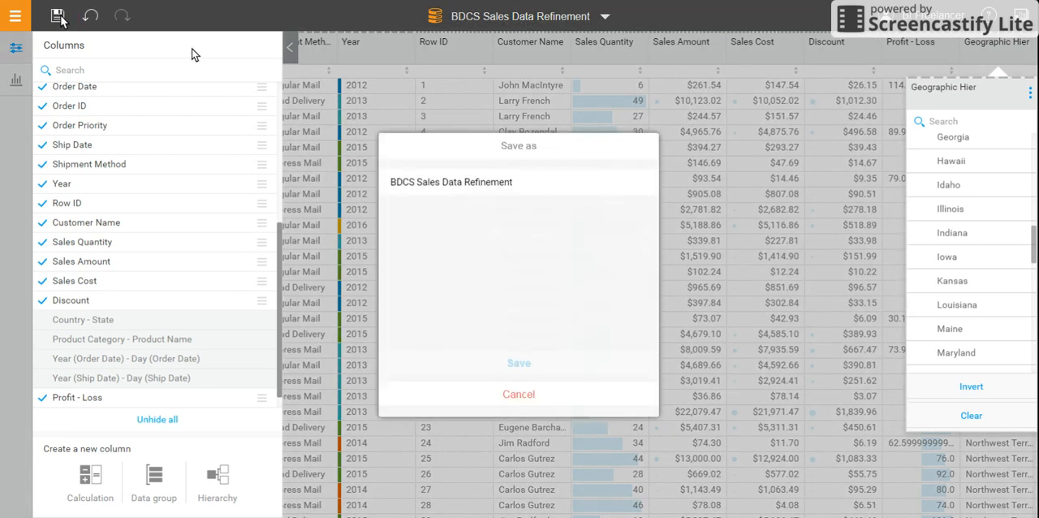
click(514, 363)
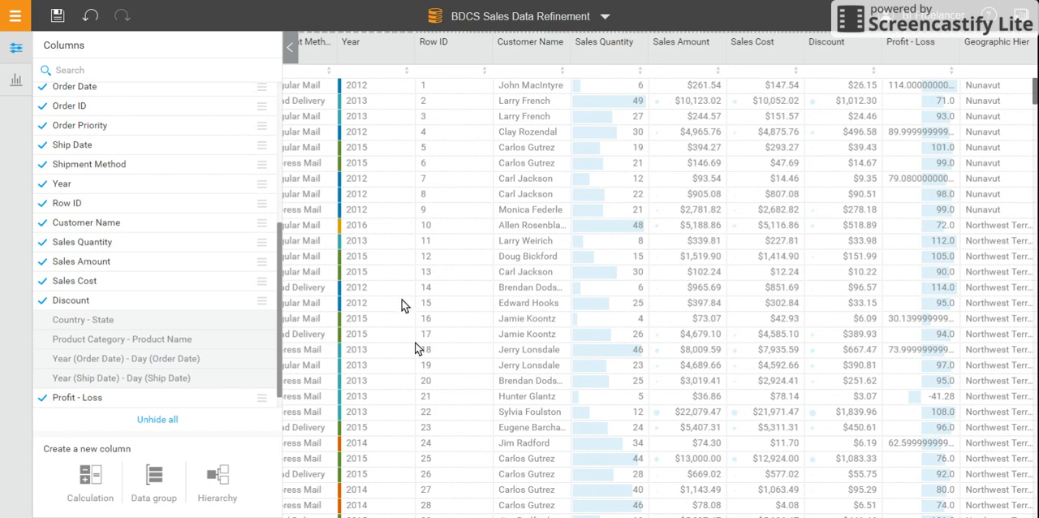
Step: Show the data quality metrics with the column list hidden, and review them across the columns of the data grid
click(17, 83)
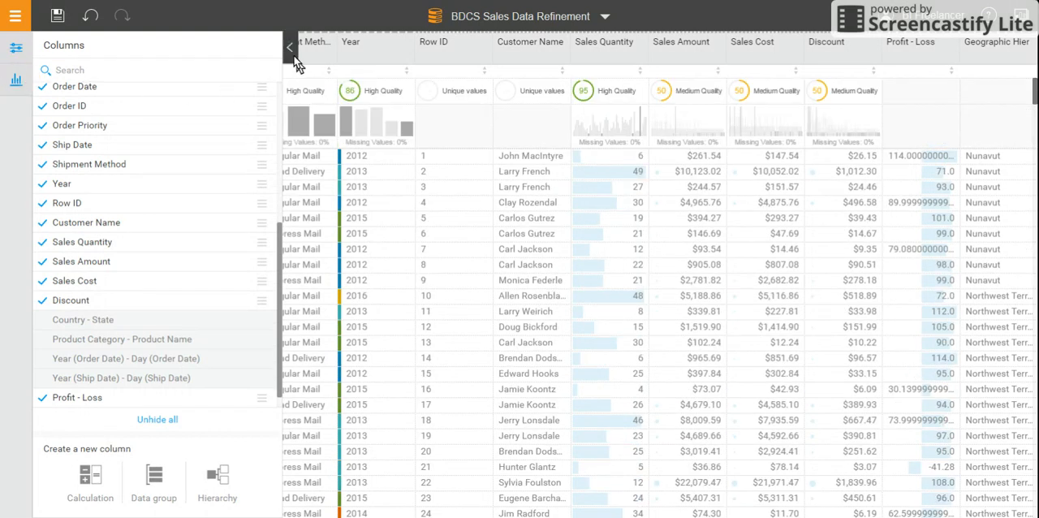
click(290, 51)
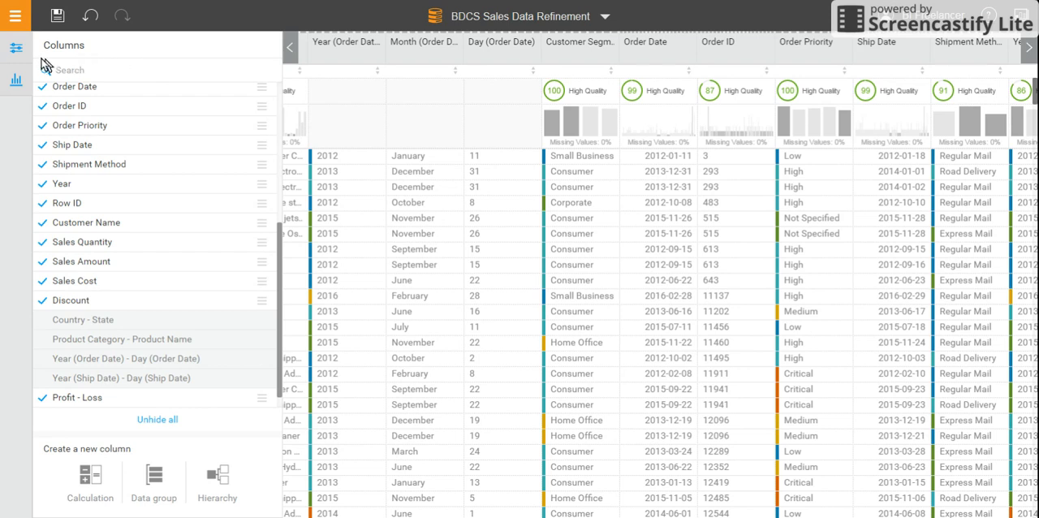
click(15, 47)
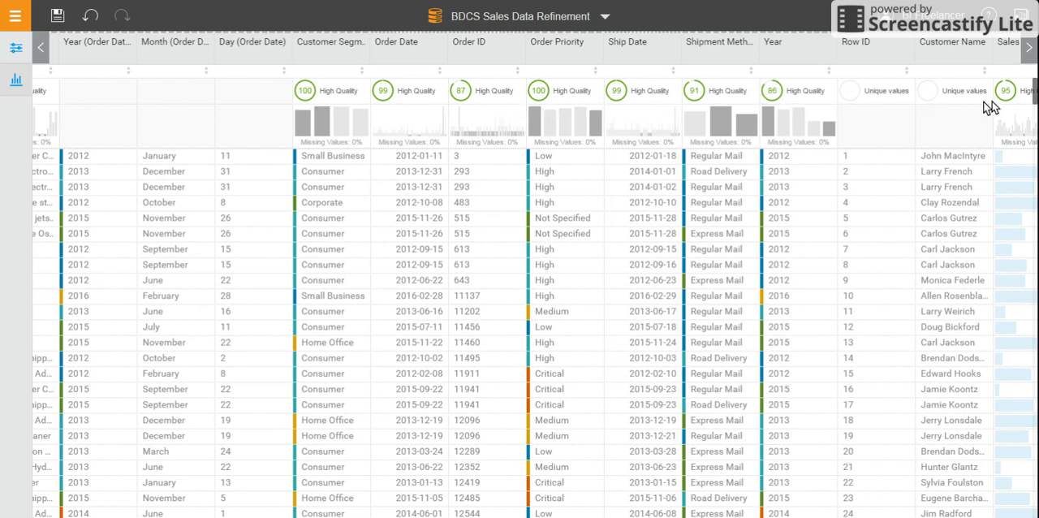
click(1029, 52)
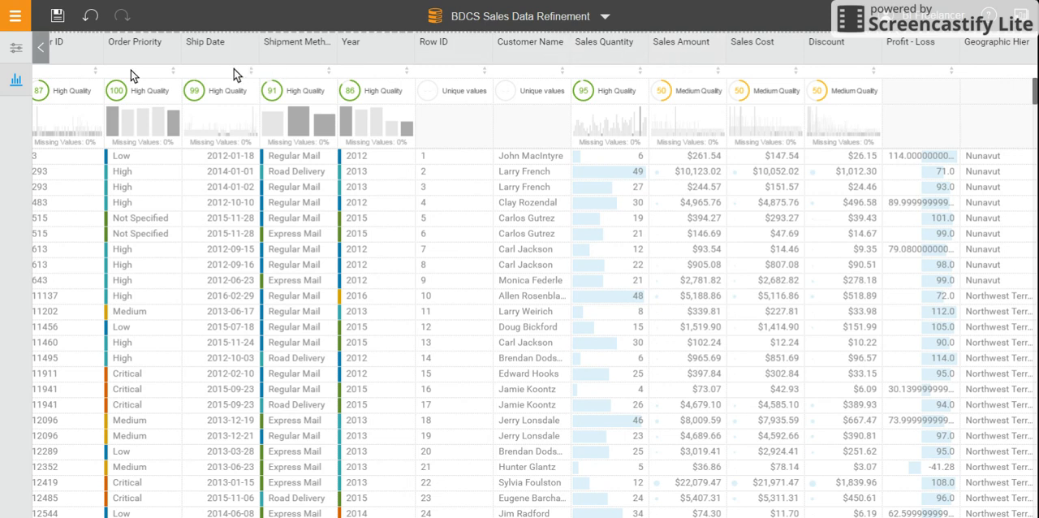
click(40, 52)
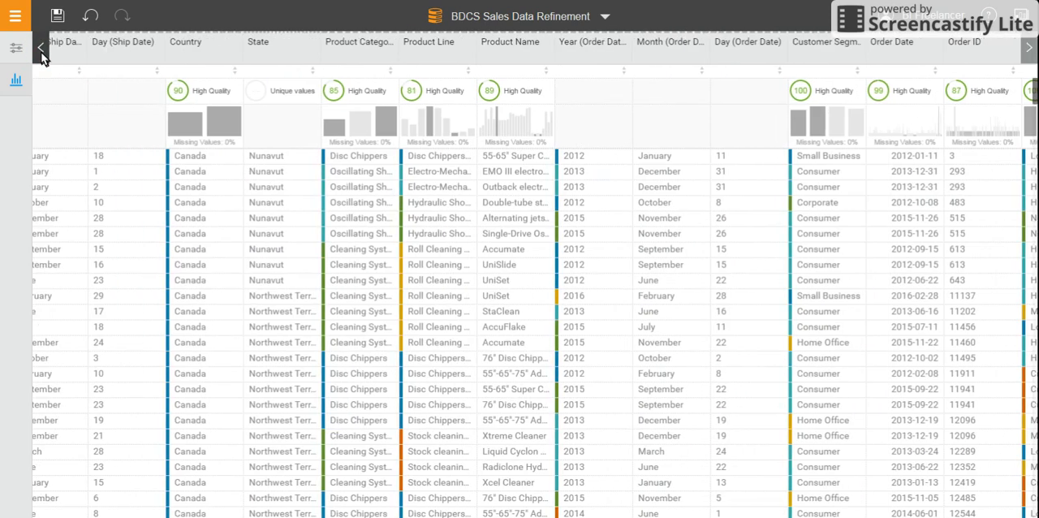
click(43, 54)
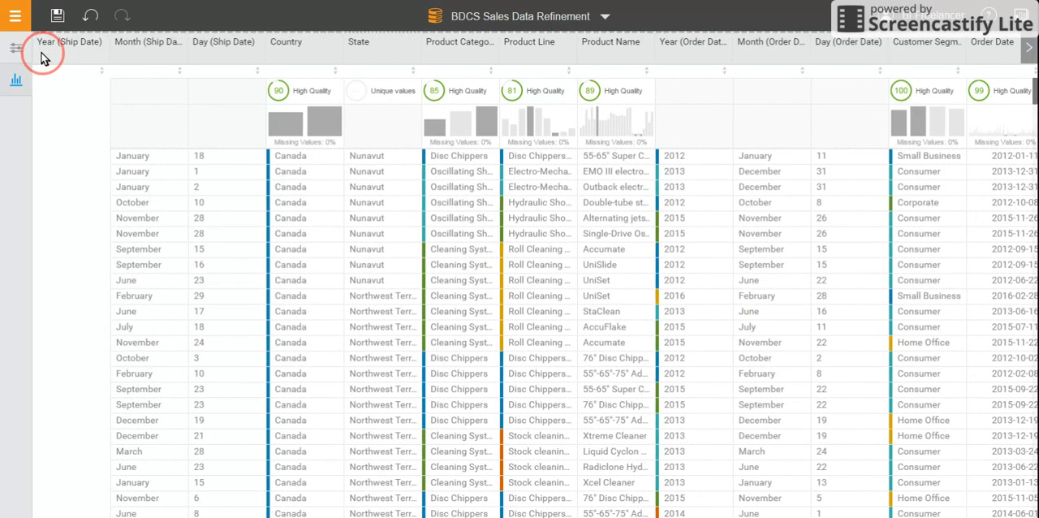